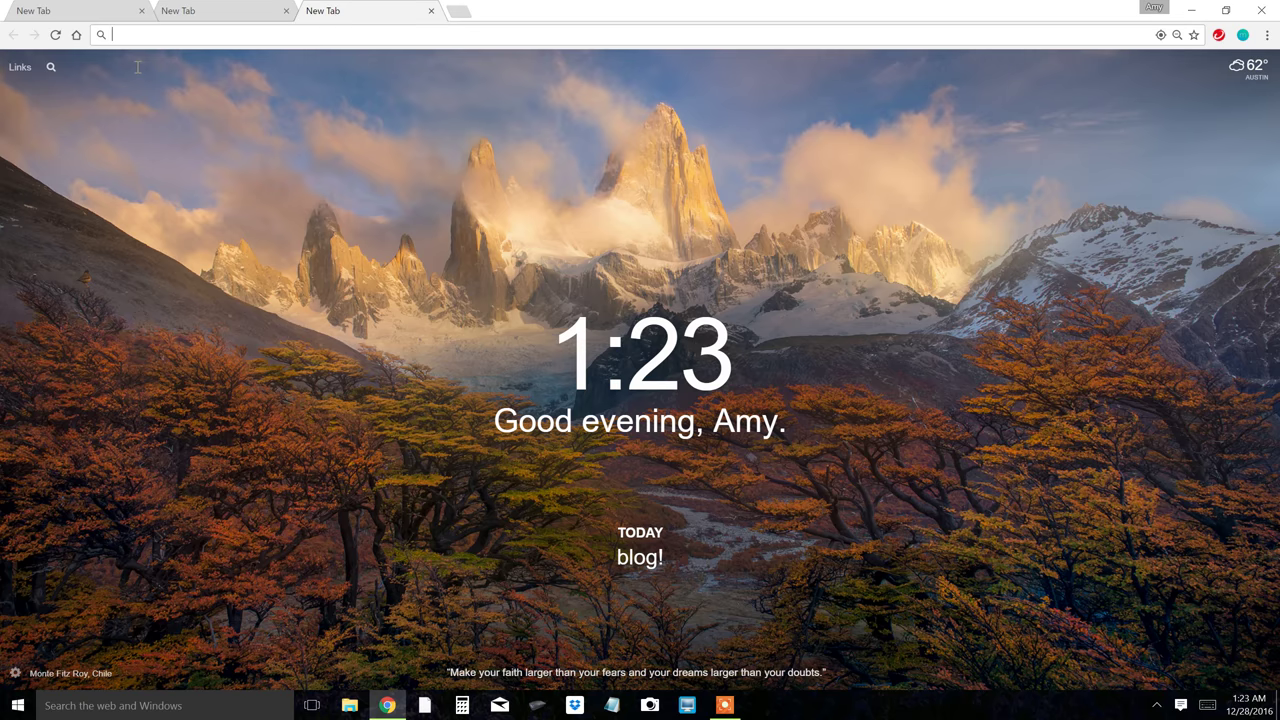
Open the Bluehost website and start a hosting sign-up with the basic plan at $3.95 per month
click(98, 12)
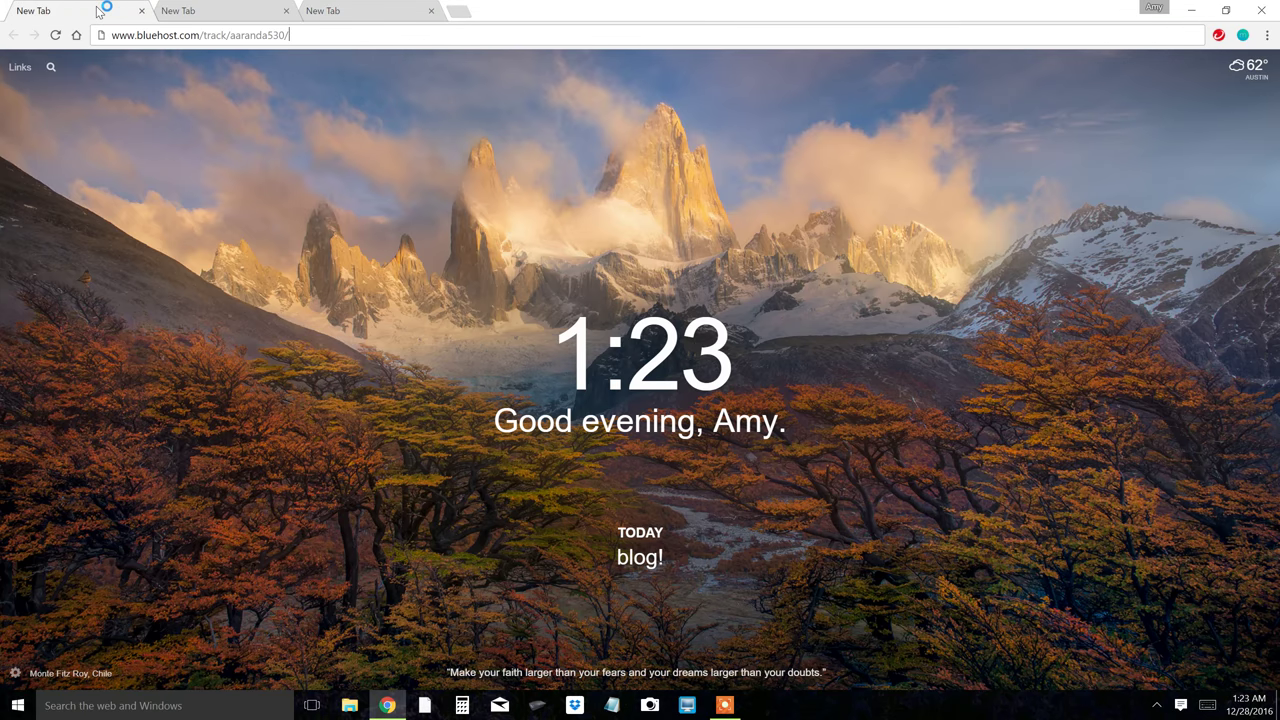
key(Return)
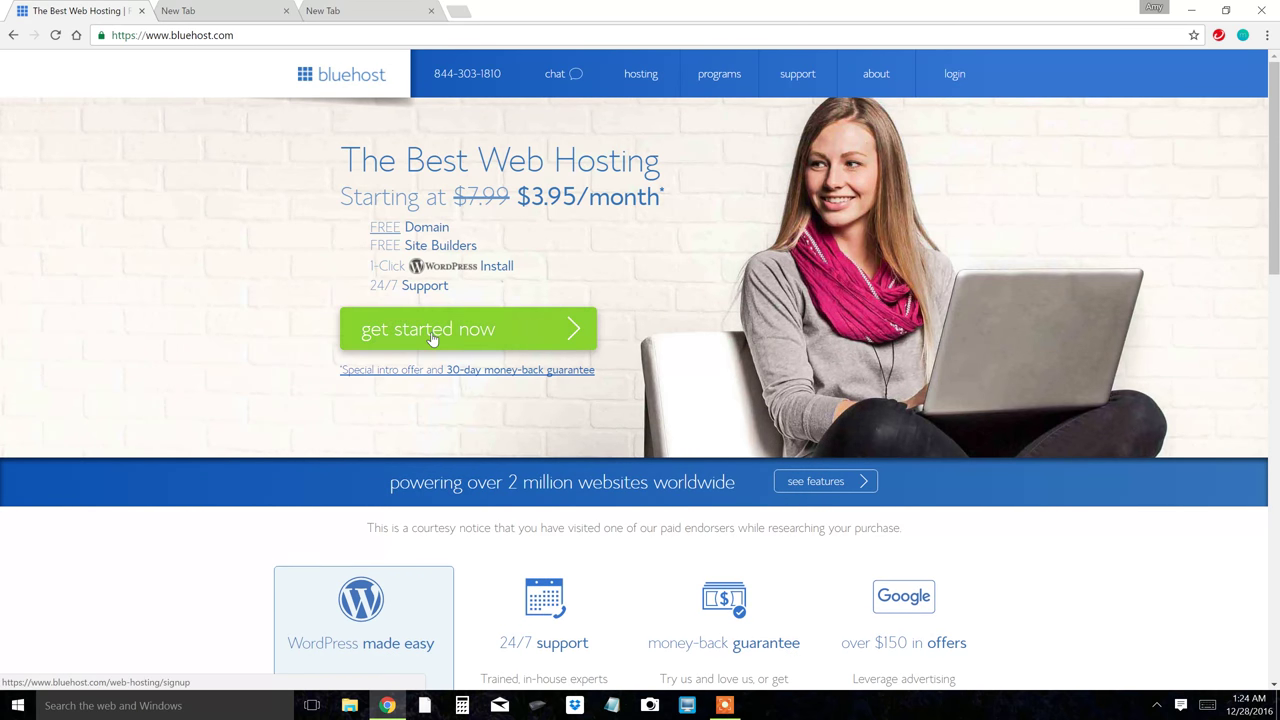
click(433, 337)
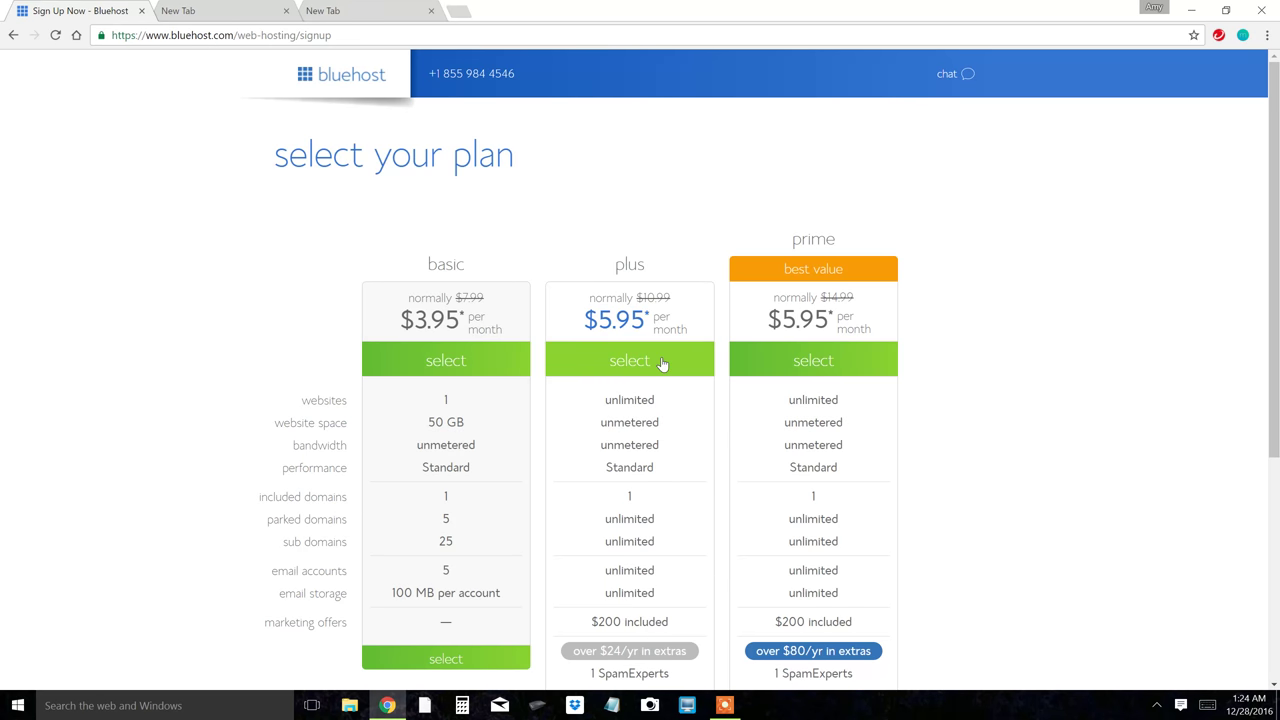
click(454, 361)
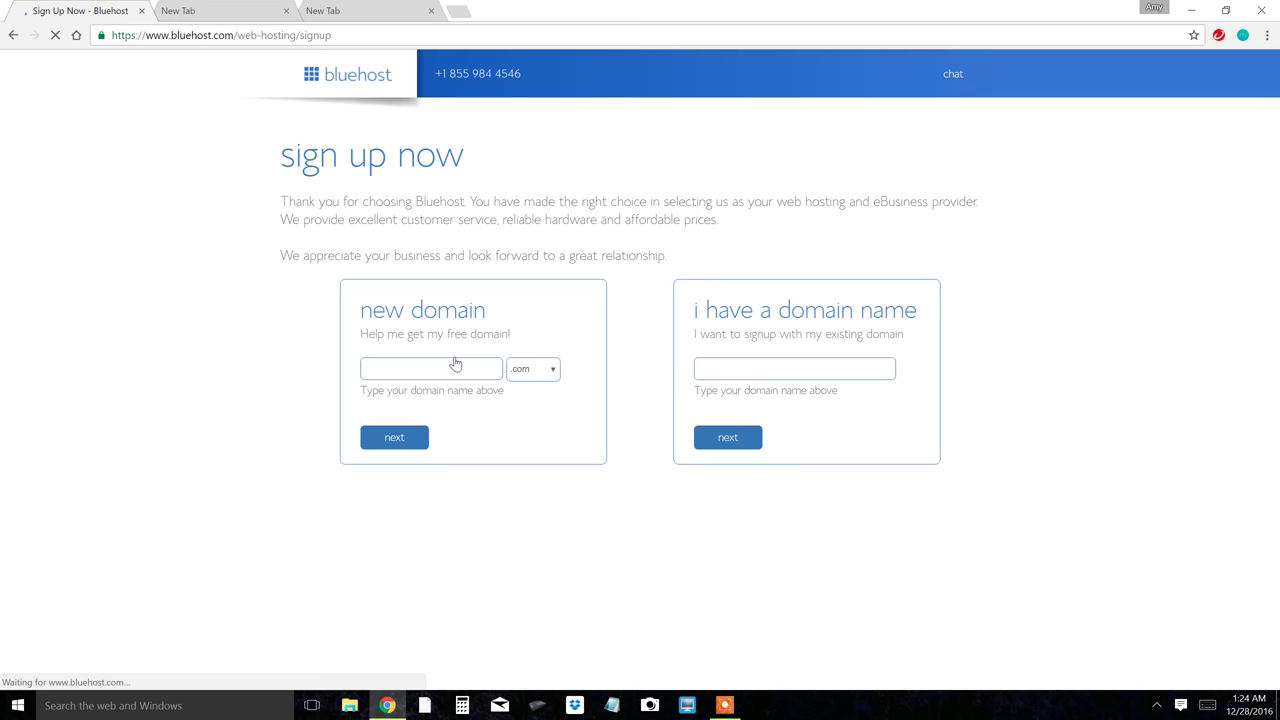
Try to sign up with lady-hifi.com as the new domain
click(446, 363)
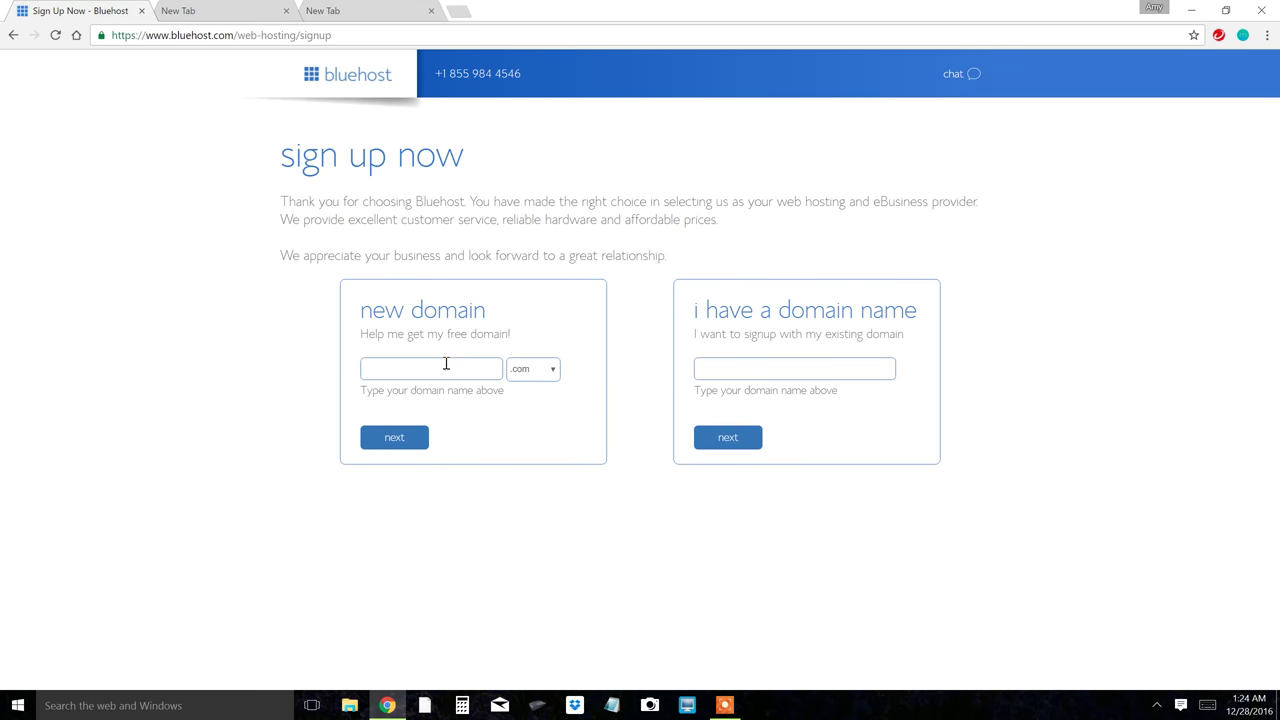
text(lady)
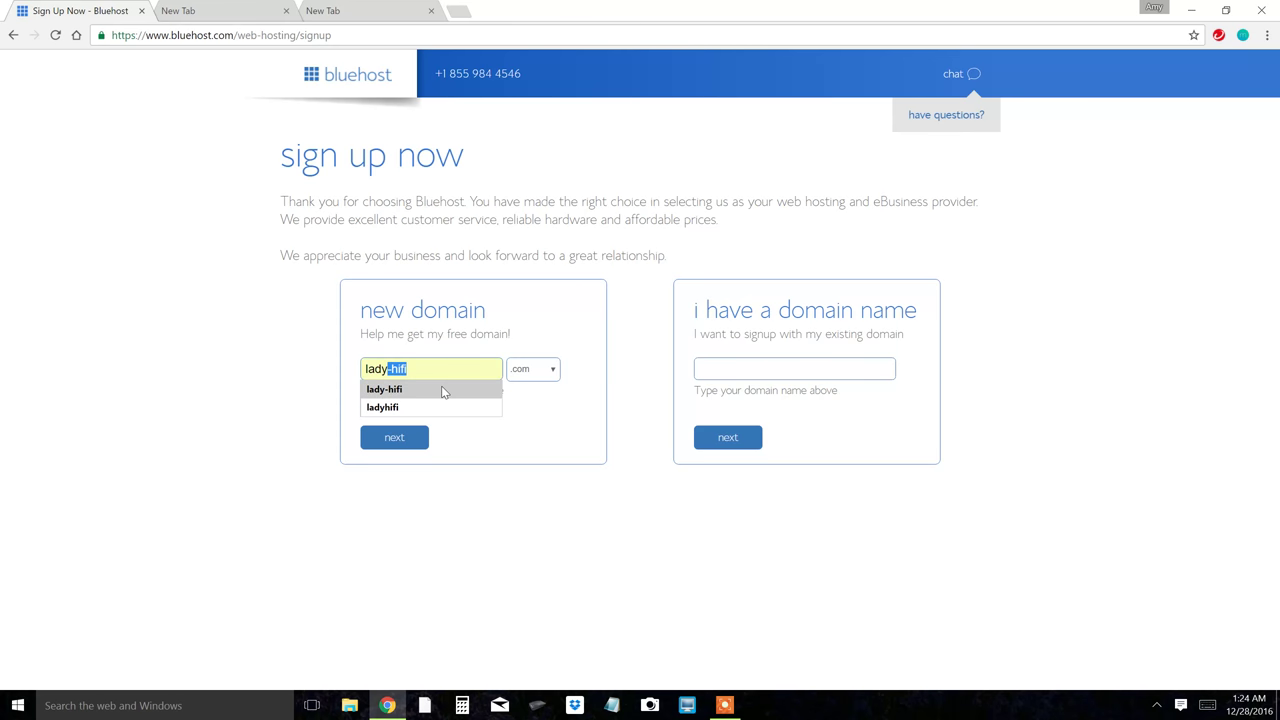
click(443, 390)
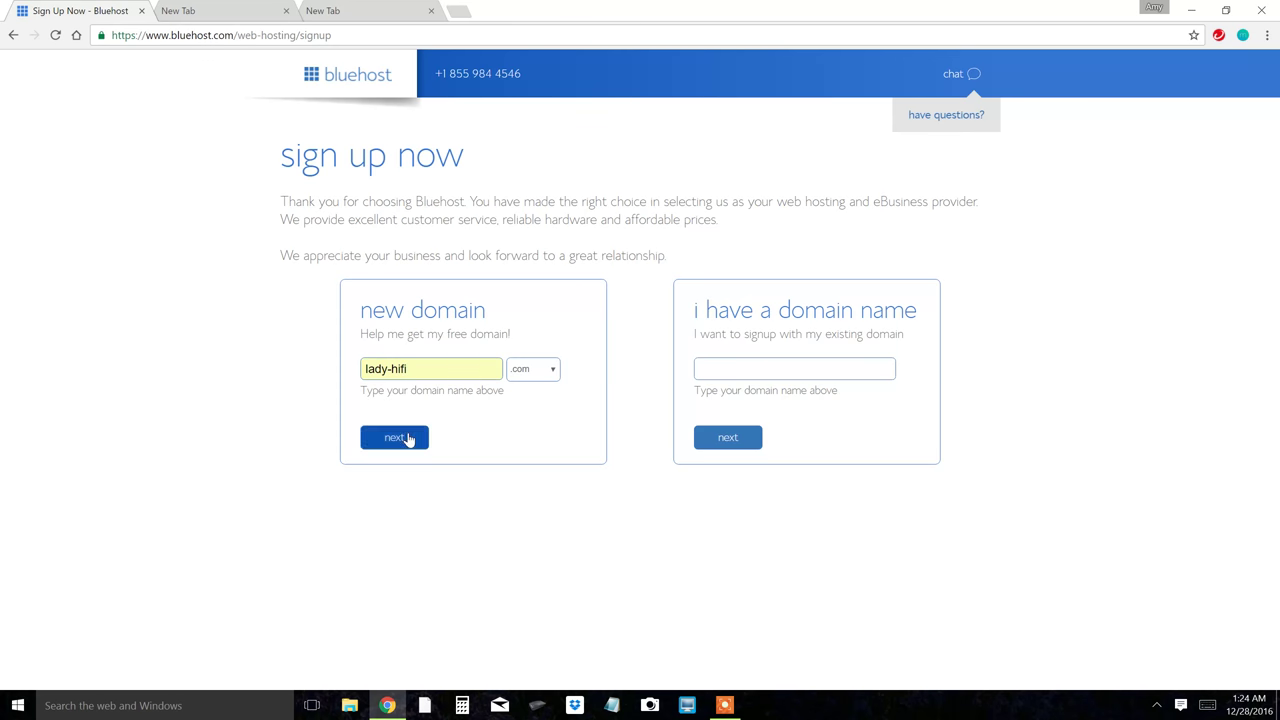
click(408, 439)
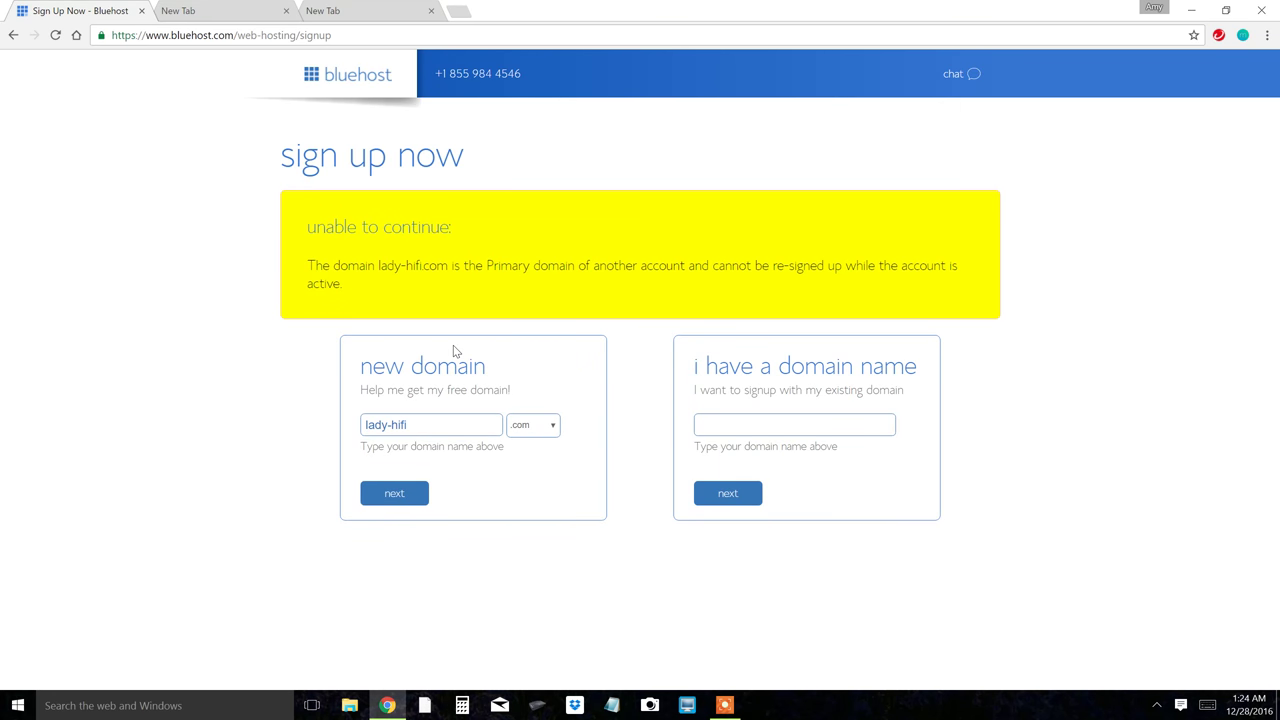
Replace the new domain name with hiyatoday, keeping the .com extension, and continue to the account creation form
key(BackSpace)
key(BackSpace)
key(BackSpace)
key(BackSpace)
key(BackSpace)
key(BackSpace)
key(BackSpace)
key(BackSpace)
key(BackSpace)
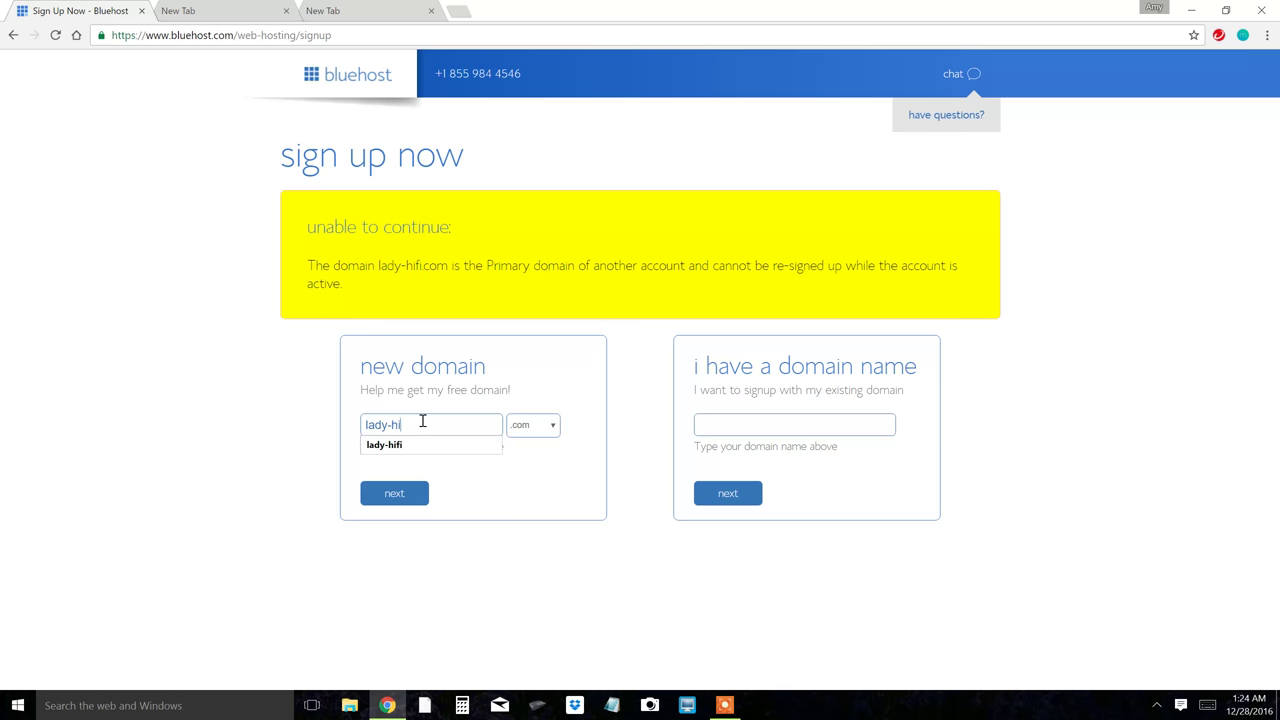
text(hiyat)
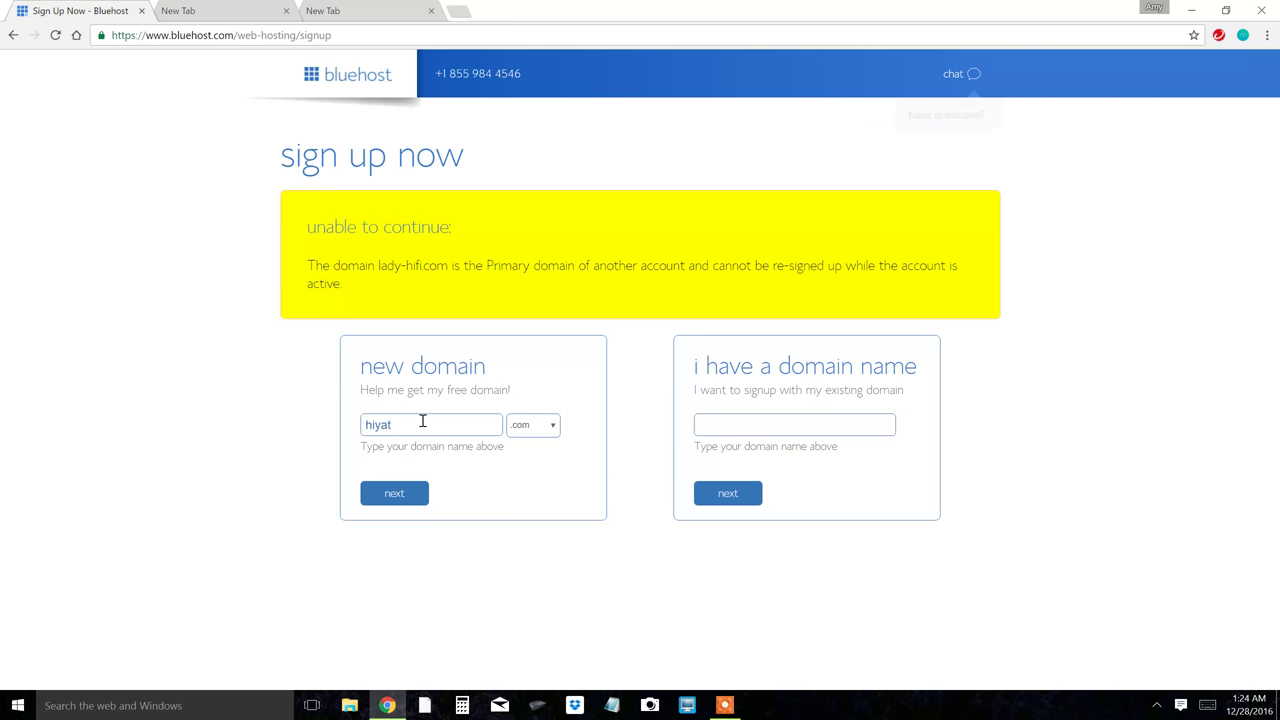
text(oday)
click(397, 494)
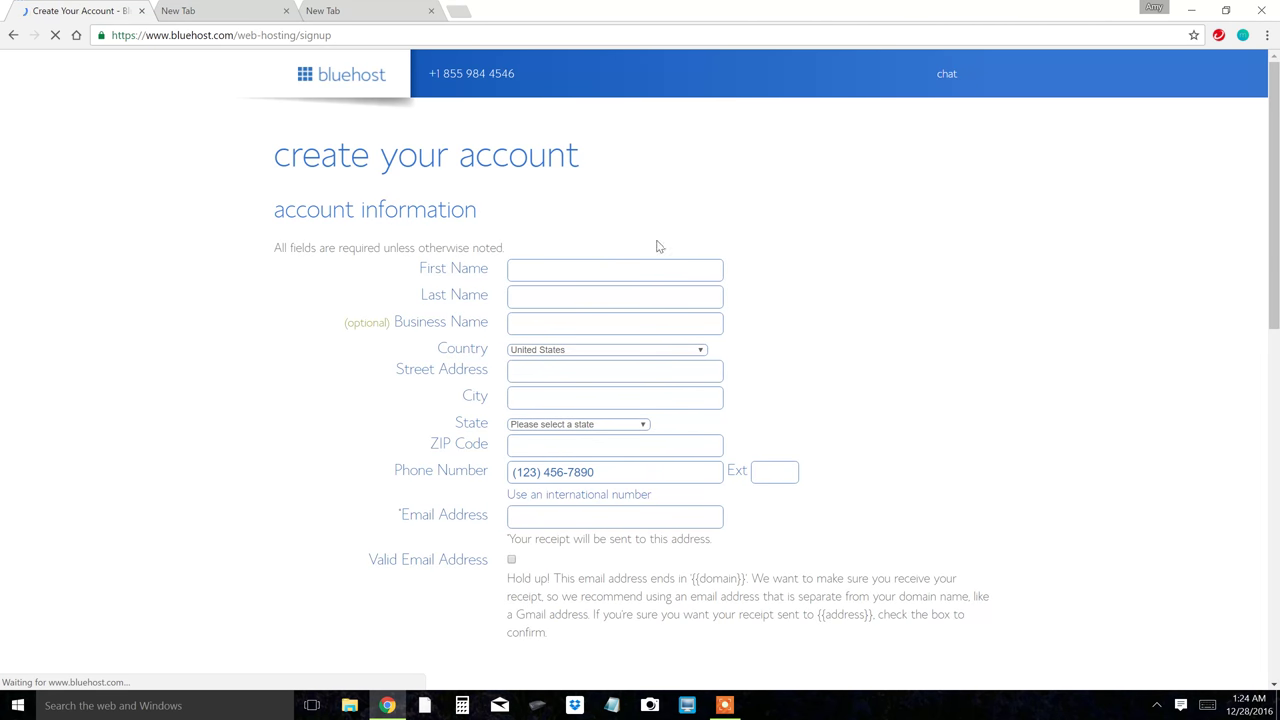
Set the account plan to Basic 12 Month at $5.45/mo and deselect Site Backup Pro and SiteLock Security
scroll(740, 400, down, 2)
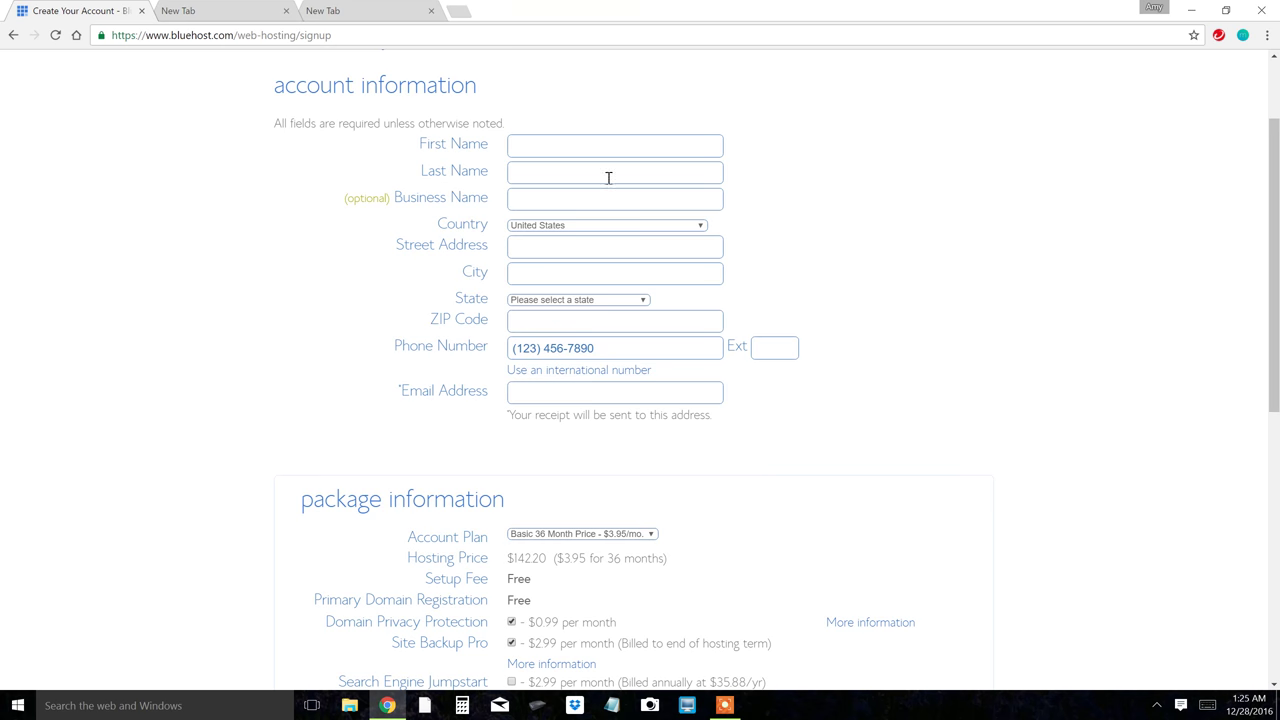
scroll(643, 415, down, 2)
scroll(640, 400, down, 3)
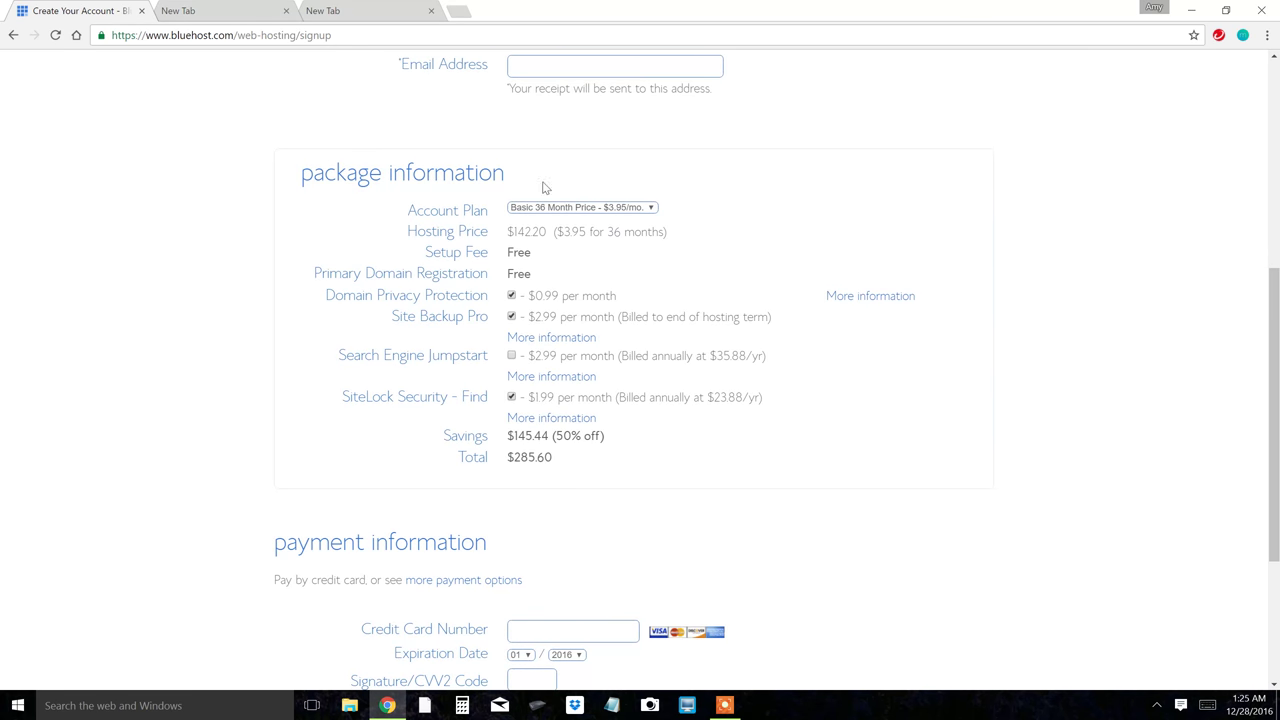
click(537, 208)
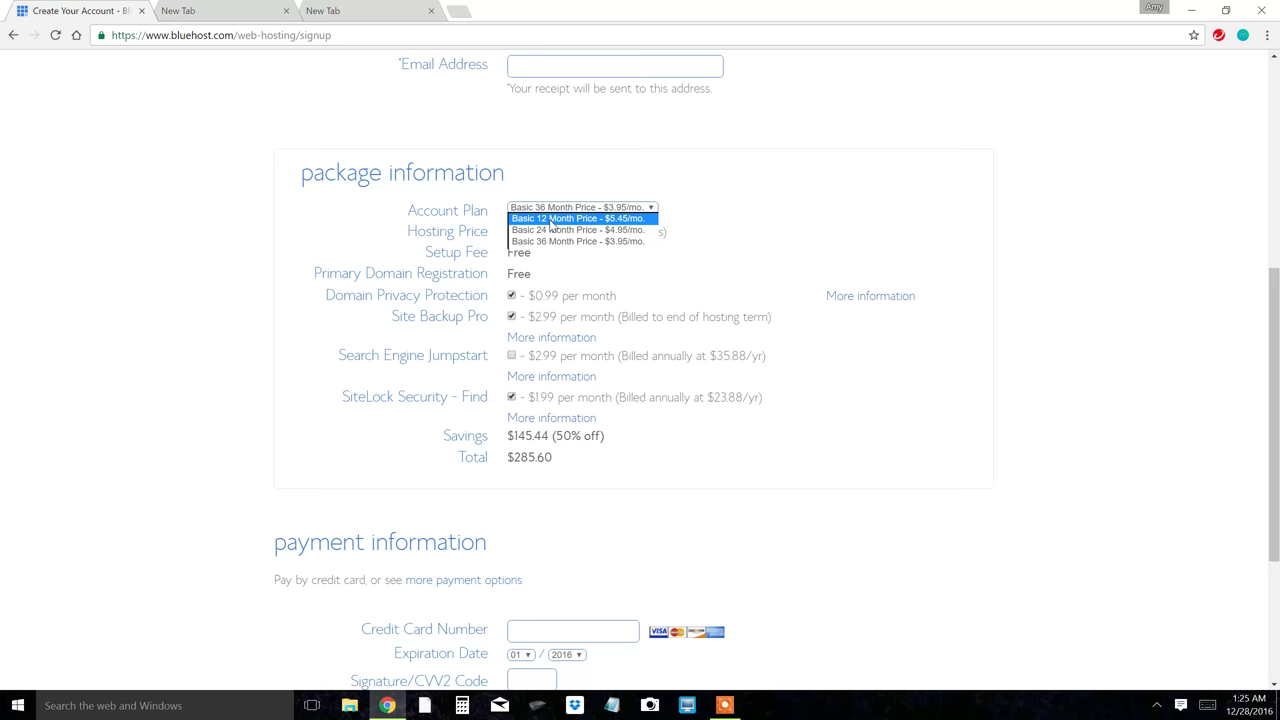
click(551, 219)
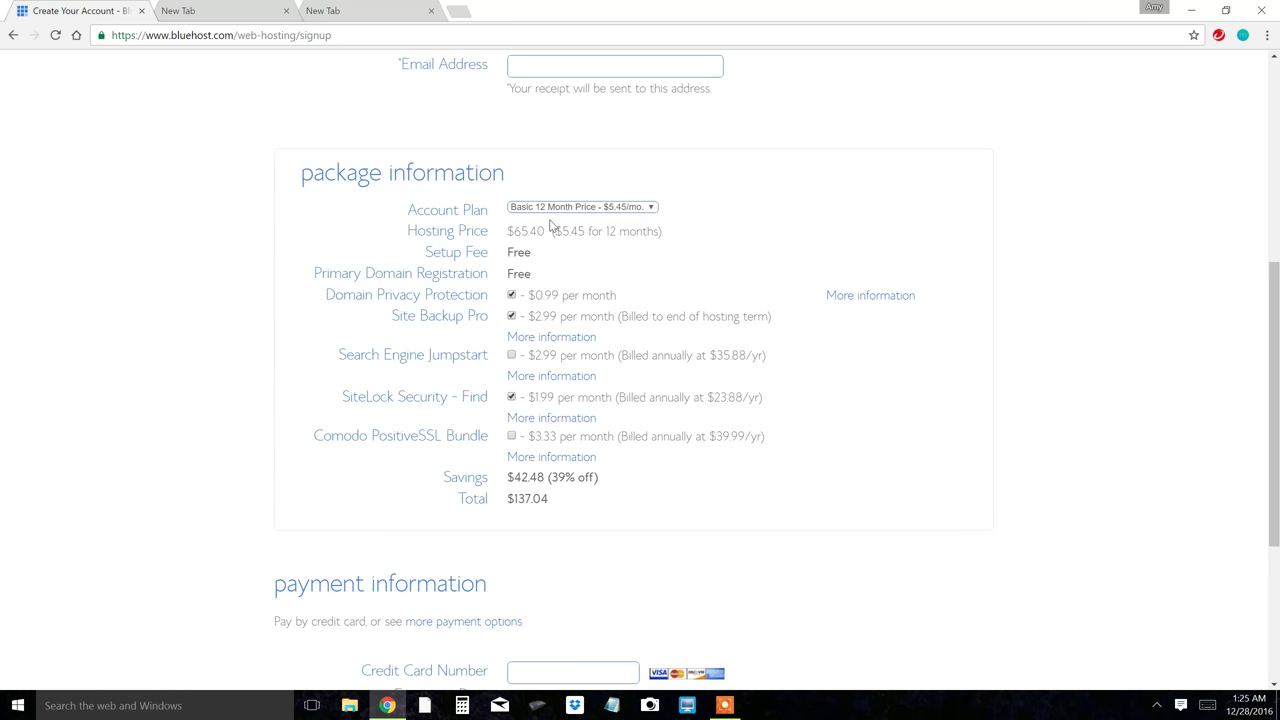
click(512, 317)
click(512, 398)
Try the Basic 24 Month and Basic 36 Month account plans, and return to the Basic 12 Month plan
click(546, 208)
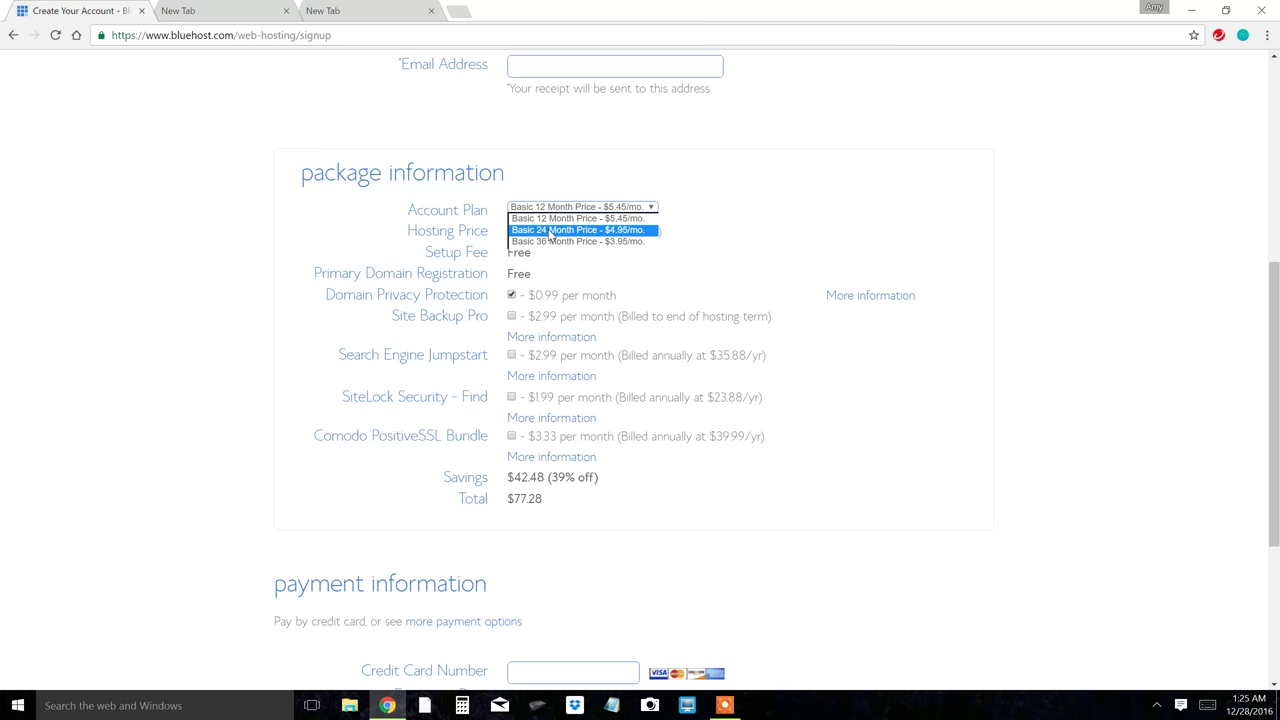
click(549, 232)
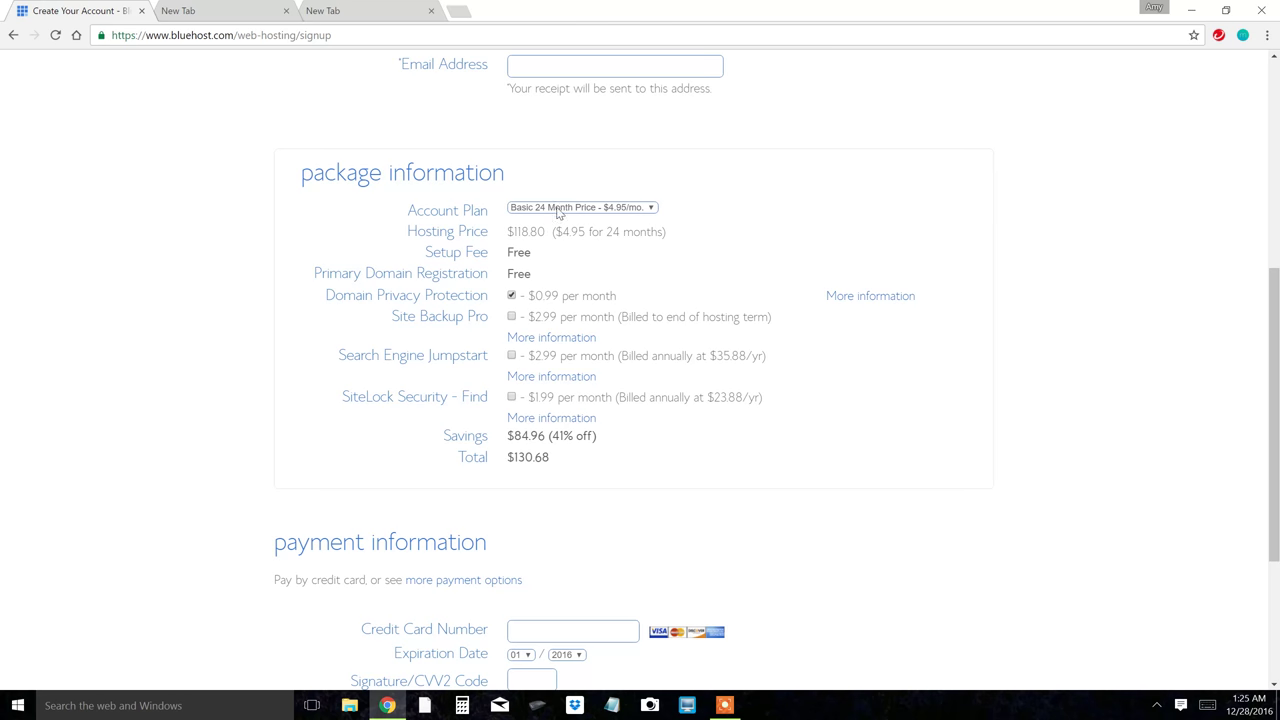
click(560, 208)
click(565, 242)
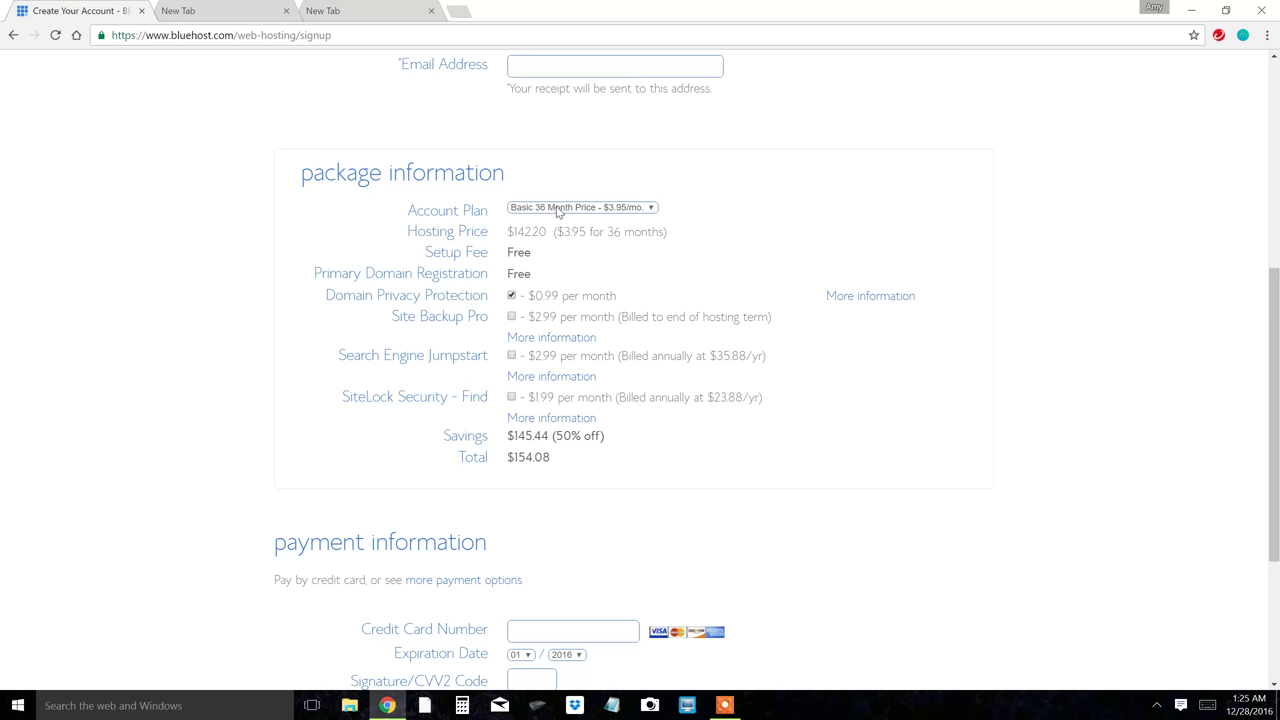
click(558, 208)
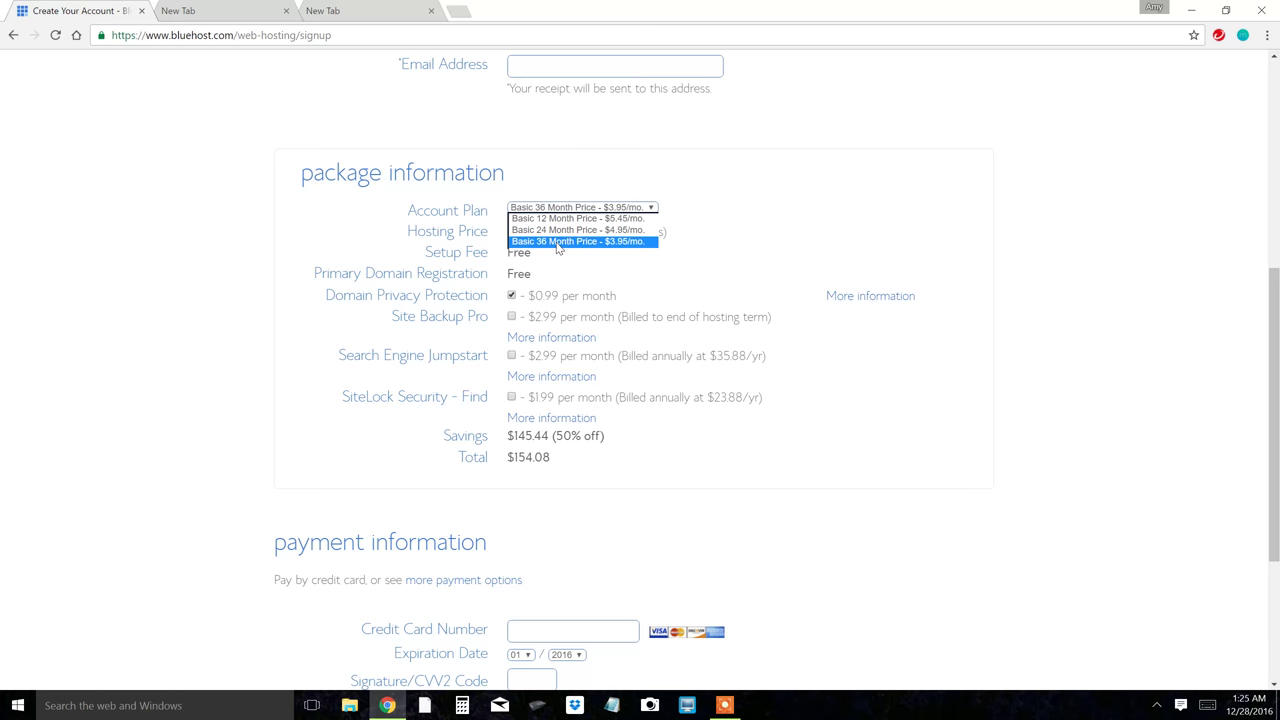
click(558, 241)
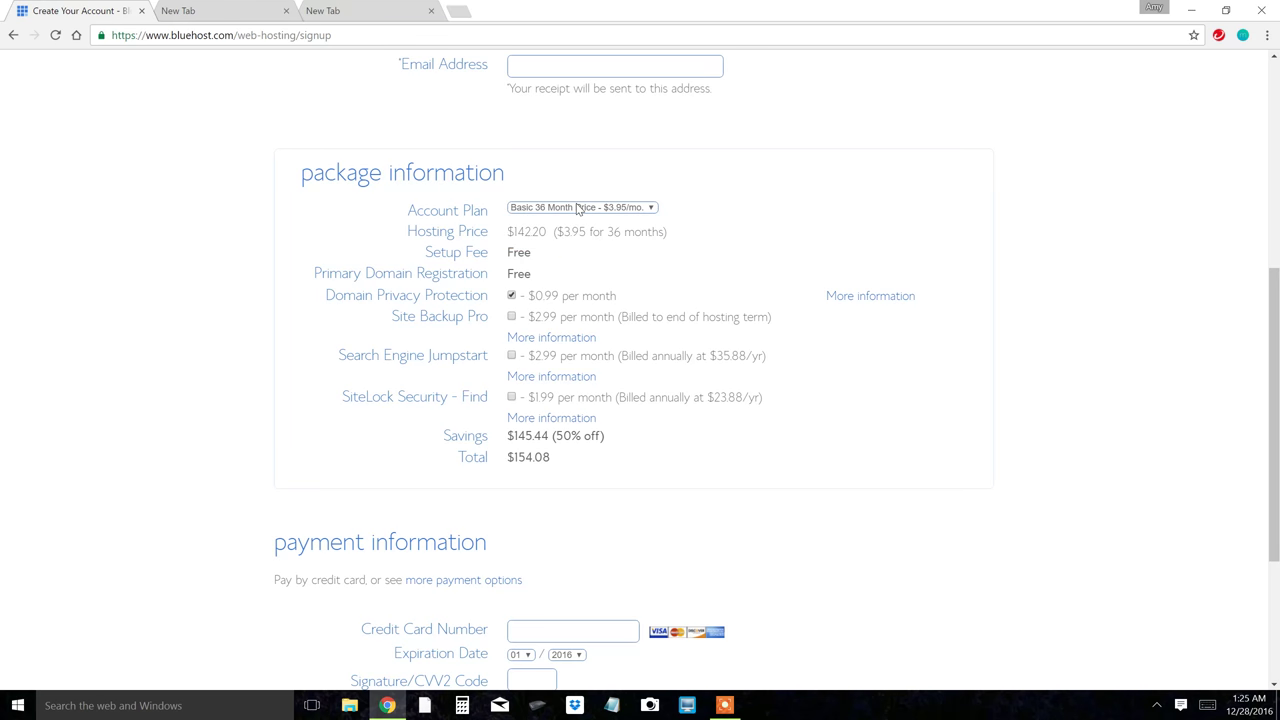
click(577, 208)
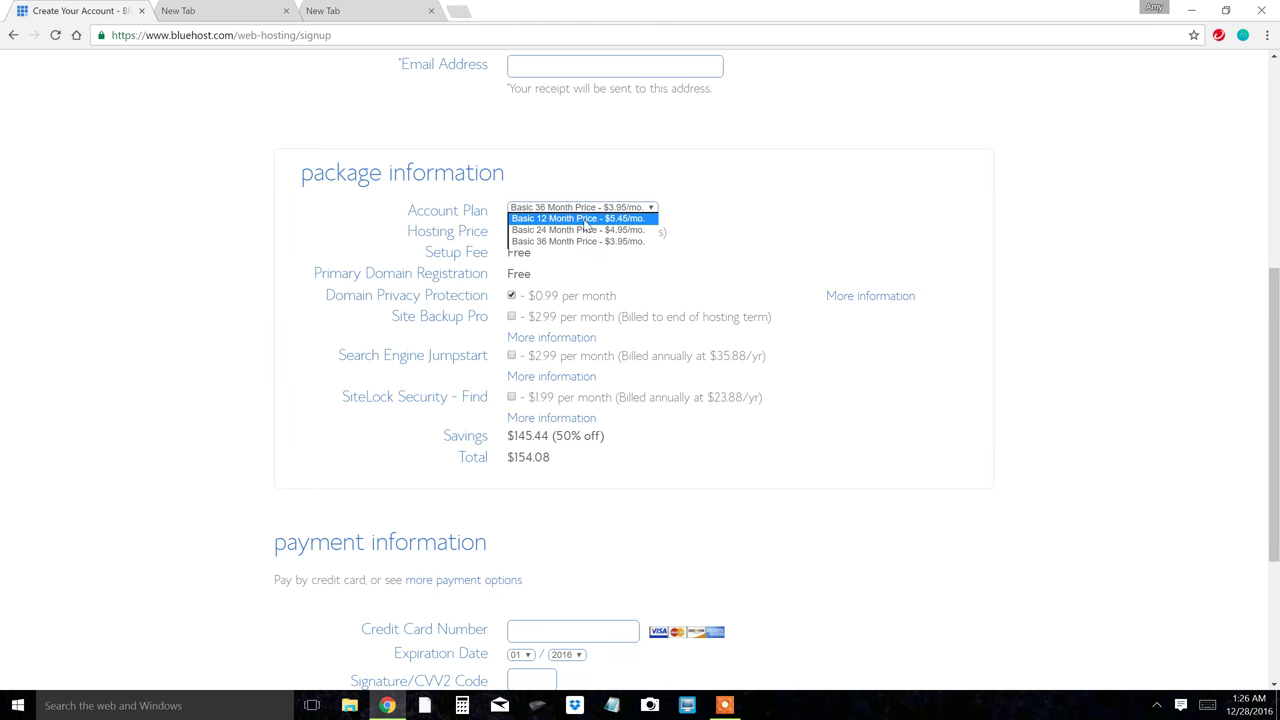
click(585, 219)
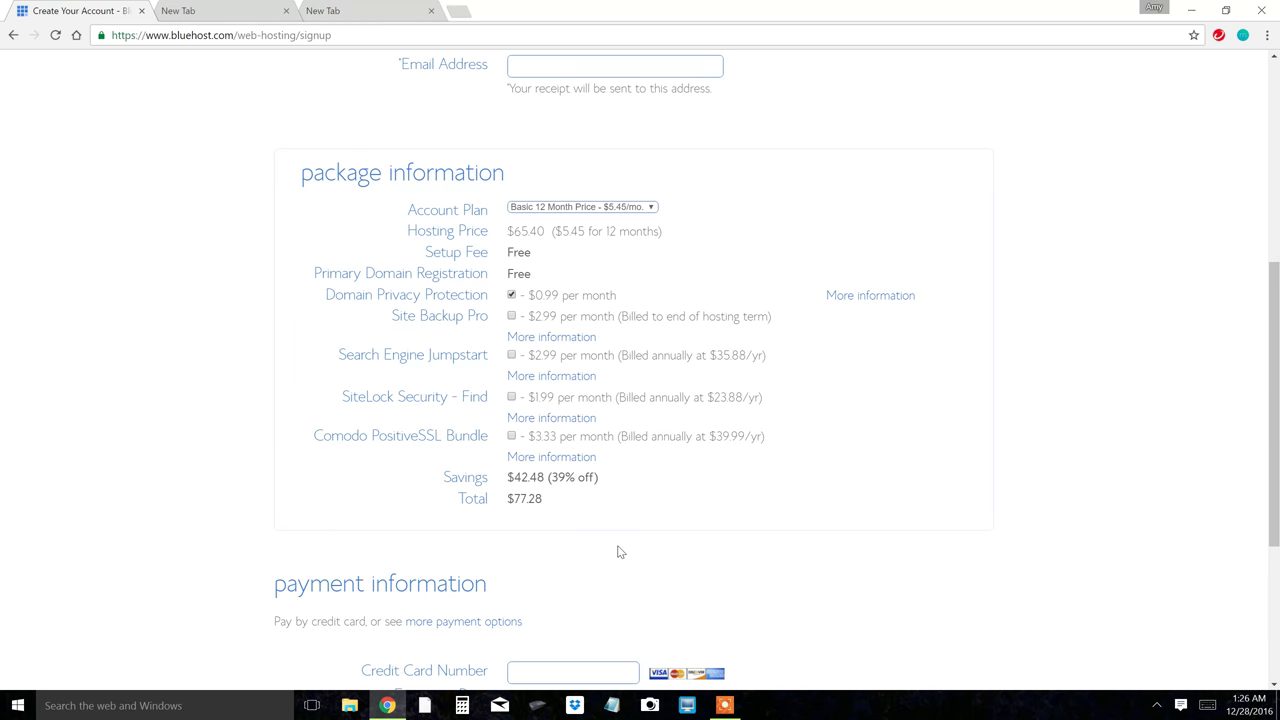
scroll(618, 552, down, 3)
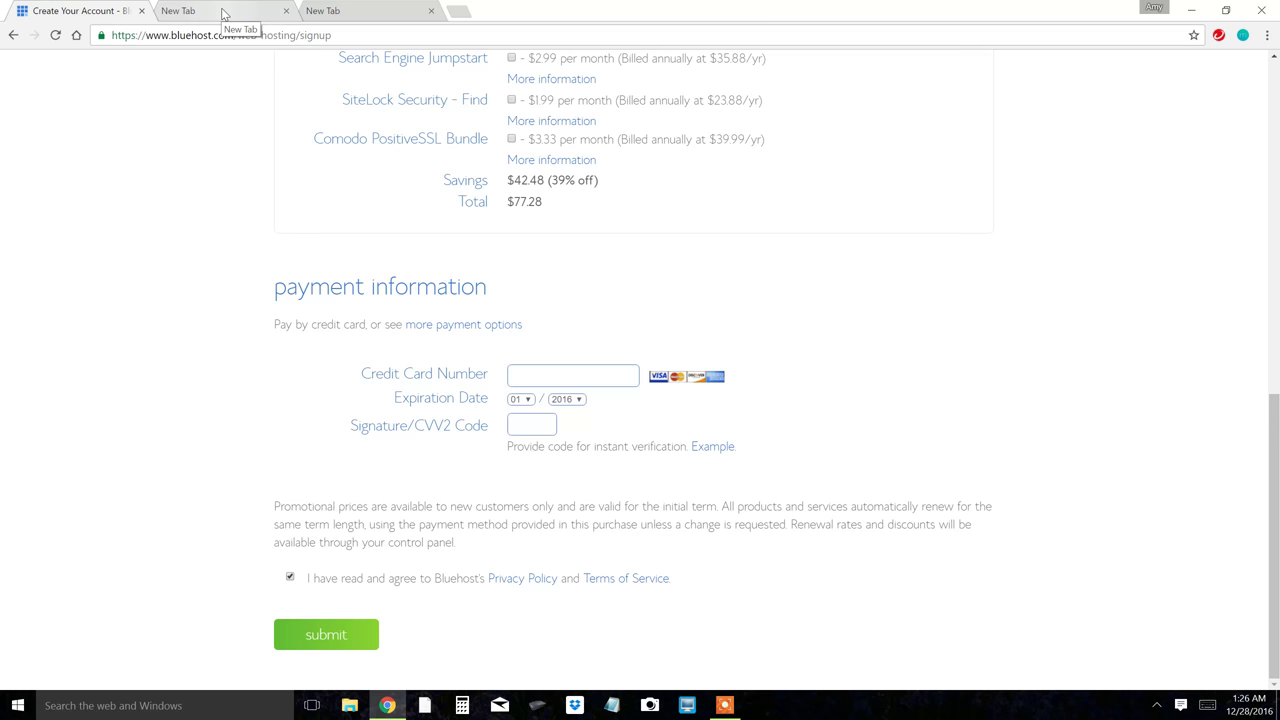
Load the Bluehost hosting cPanel at my.bluehost.com/hosting/cpanel in the second browser tab
click(224, 14)
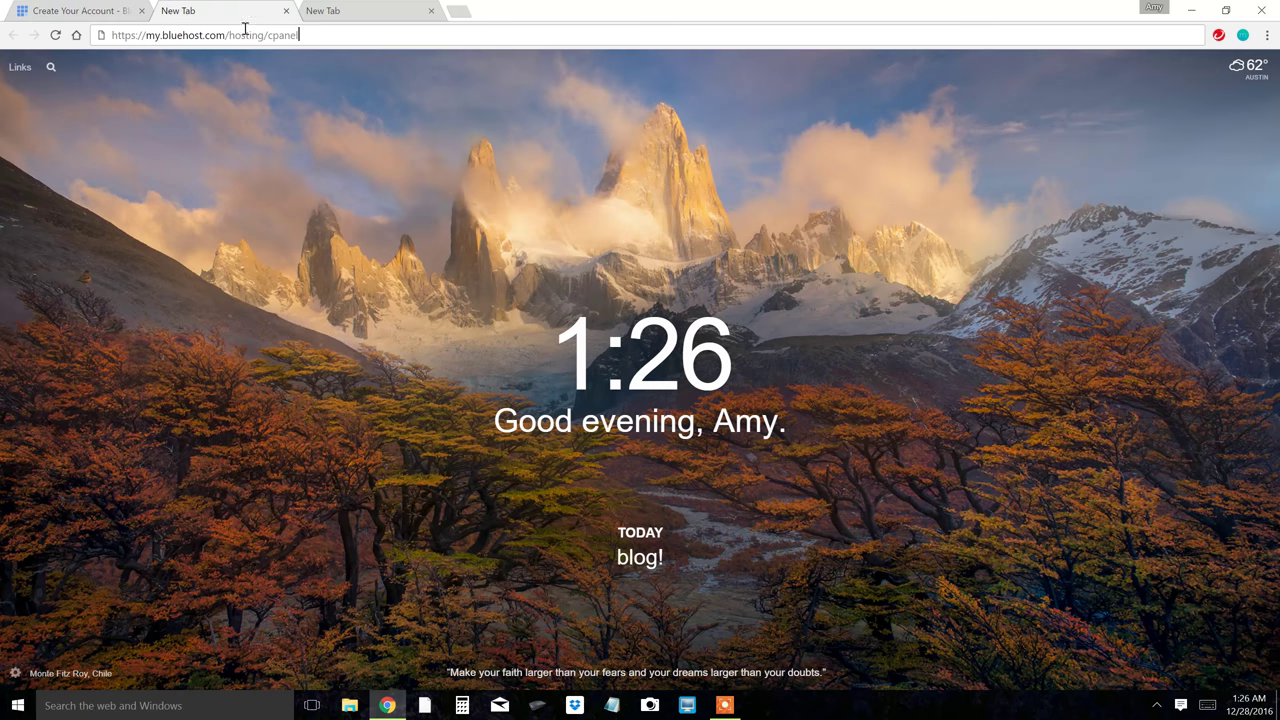
key(Return)
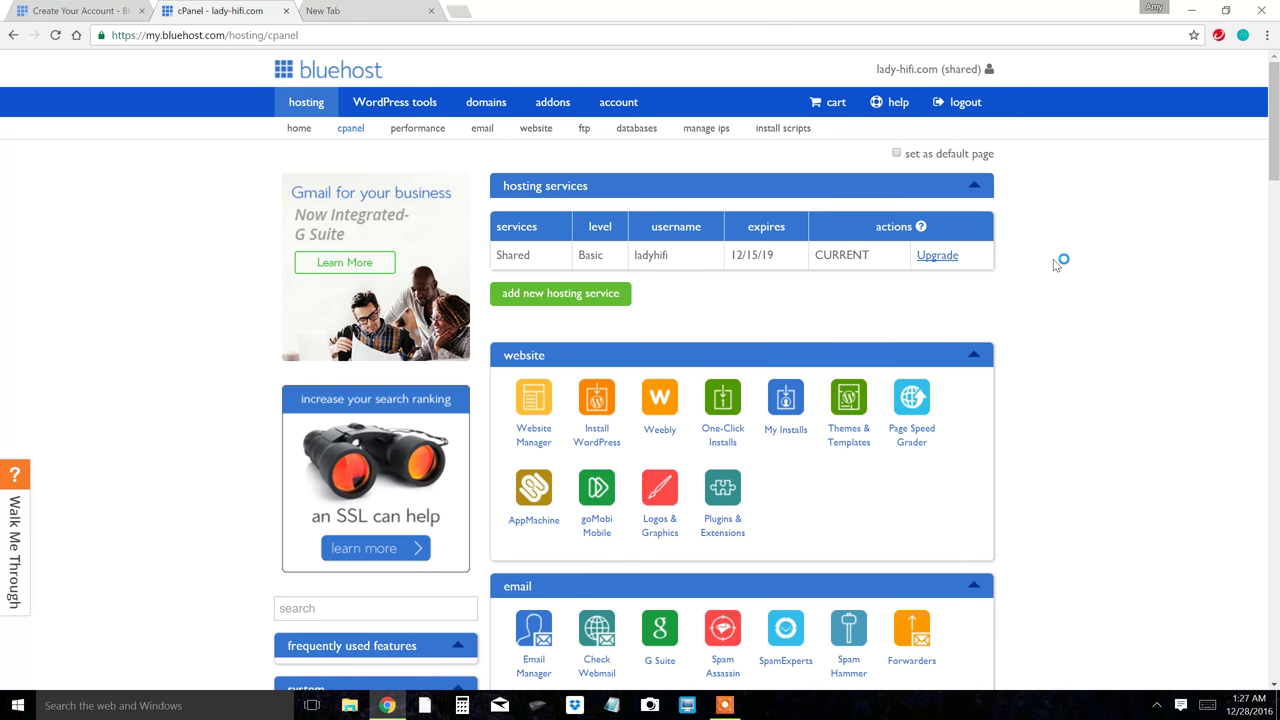
Examine the cPanel tool groups, including website, email, domains, statistics and upgrades, and the Install WordPress option
scroll(1055, 261, down, 2)
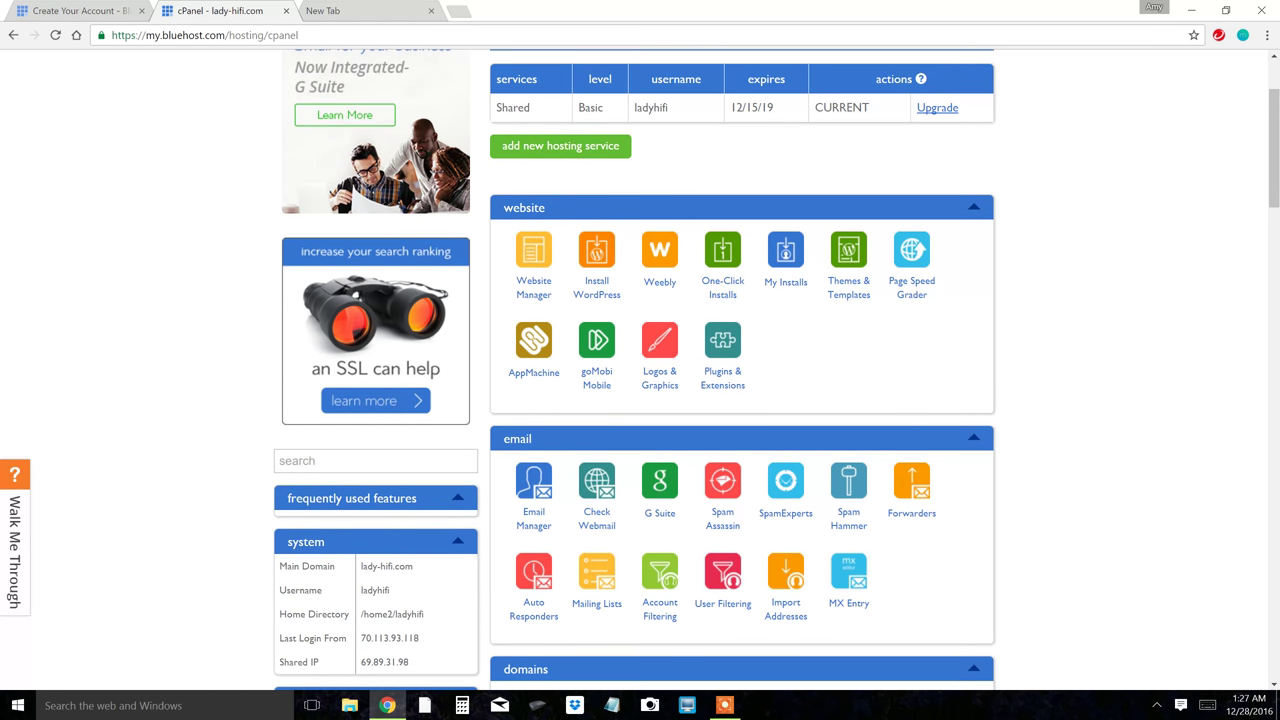
scroll(740, 370, down, 5)
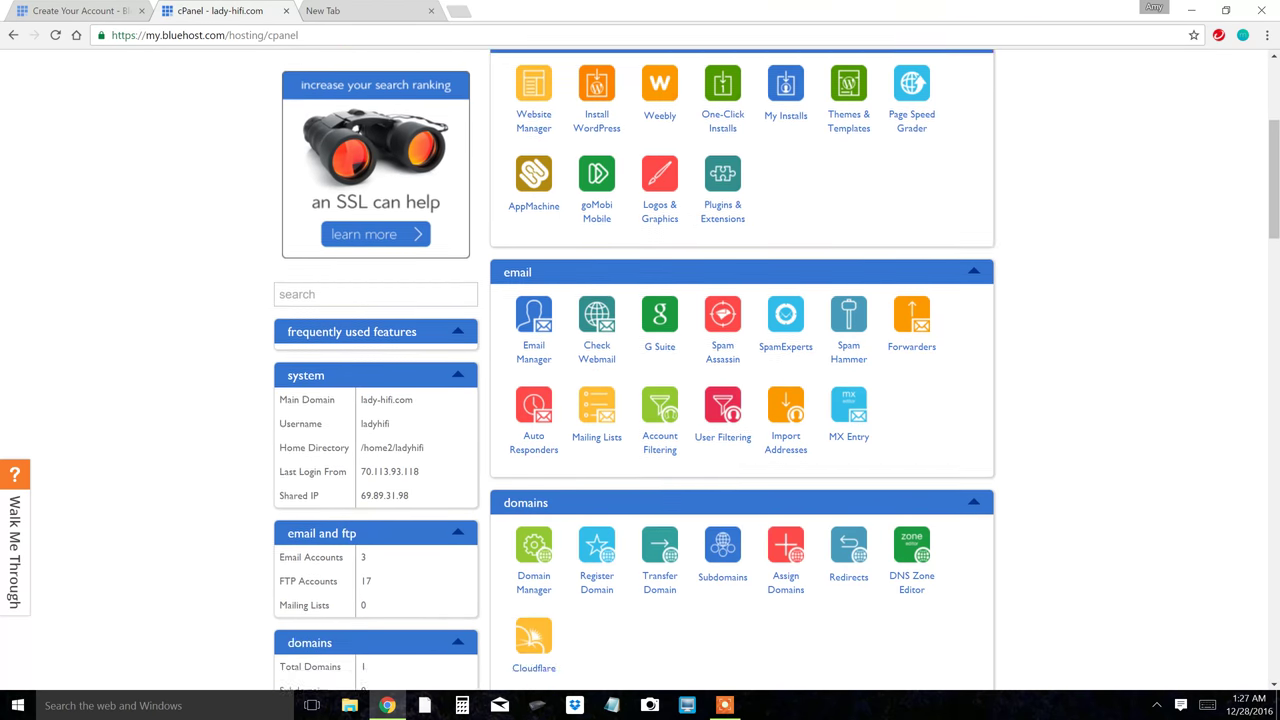
scroll(740, 370, down, 7)
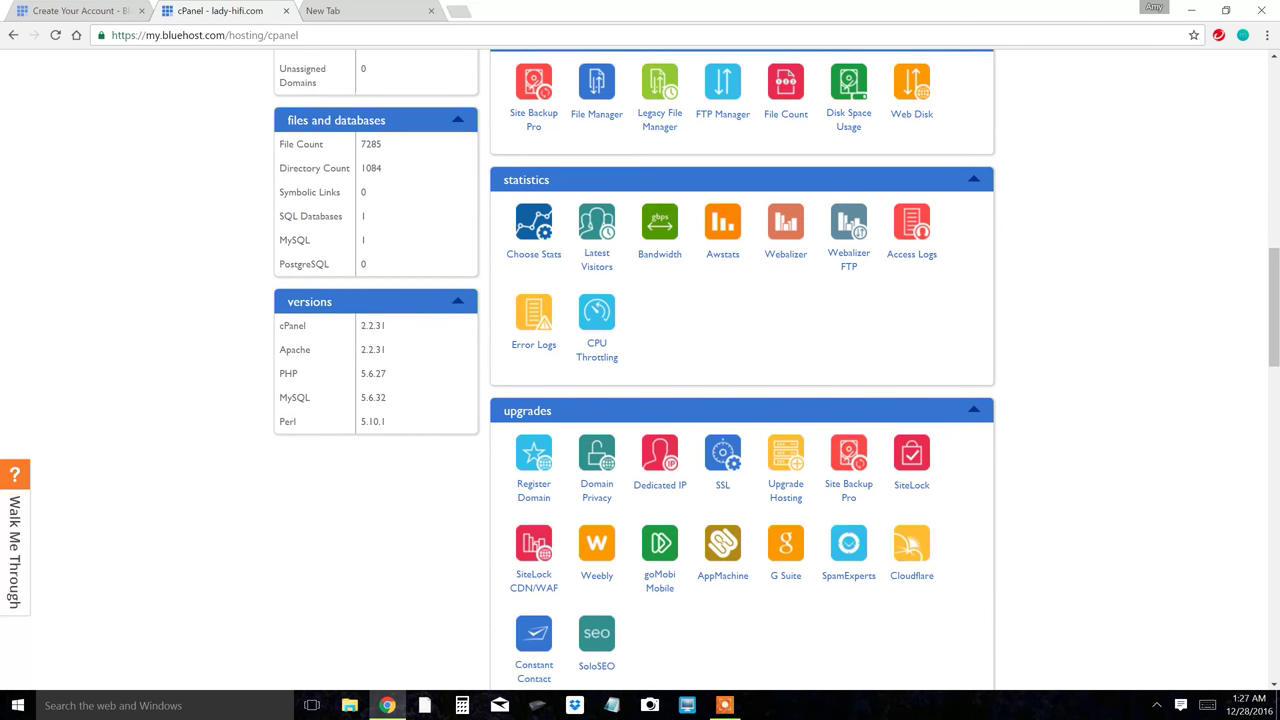
scroll(740, 370, up, 15)
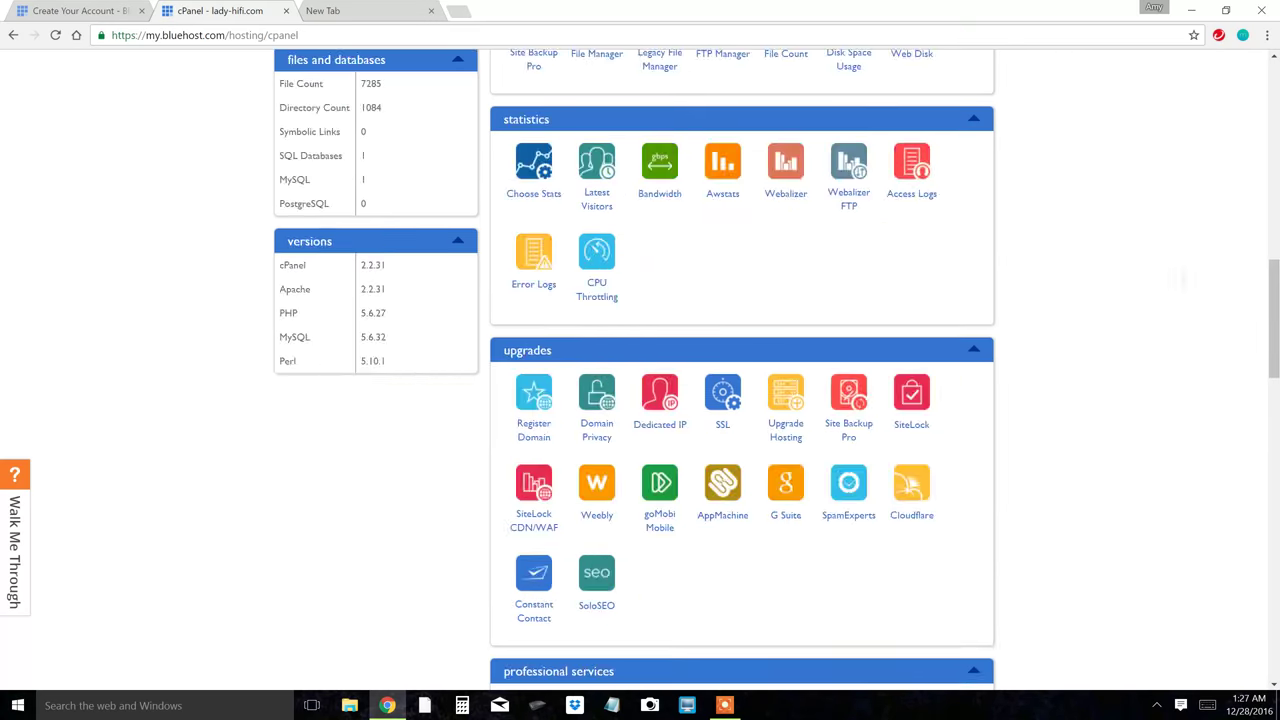
scroll(640, 370, down, 1)
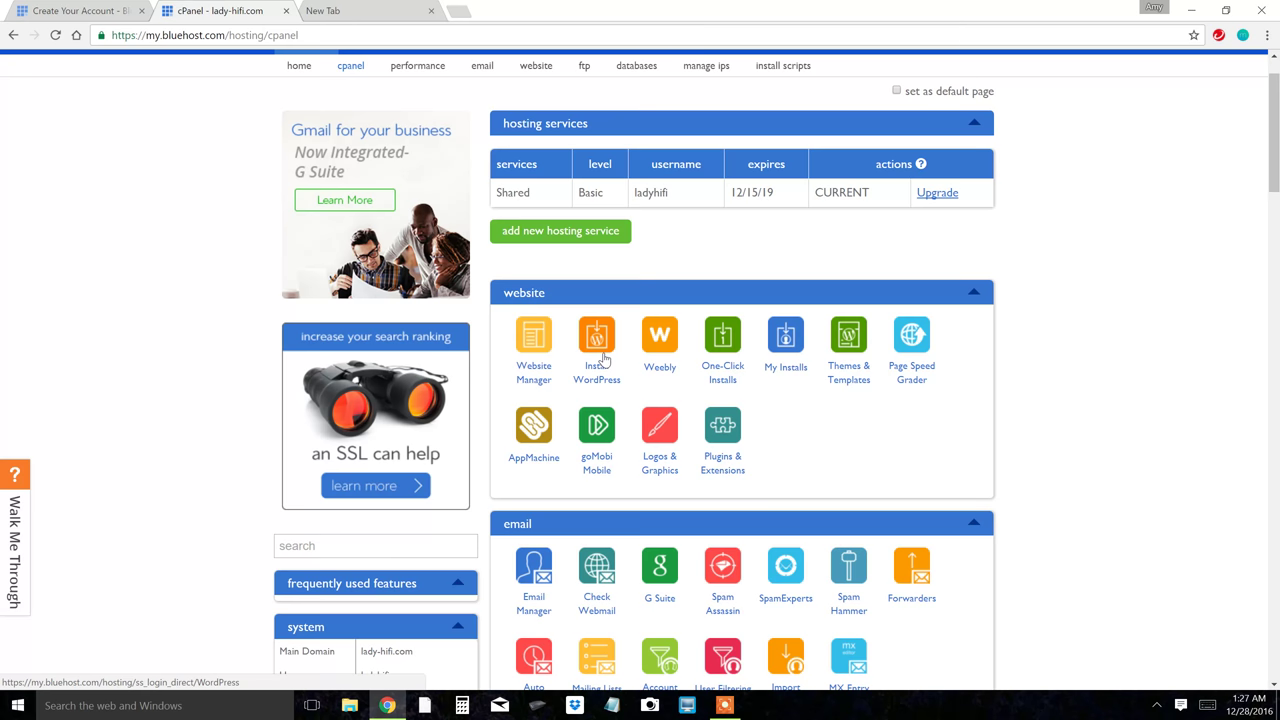
scroll(603, 360, down, 2)
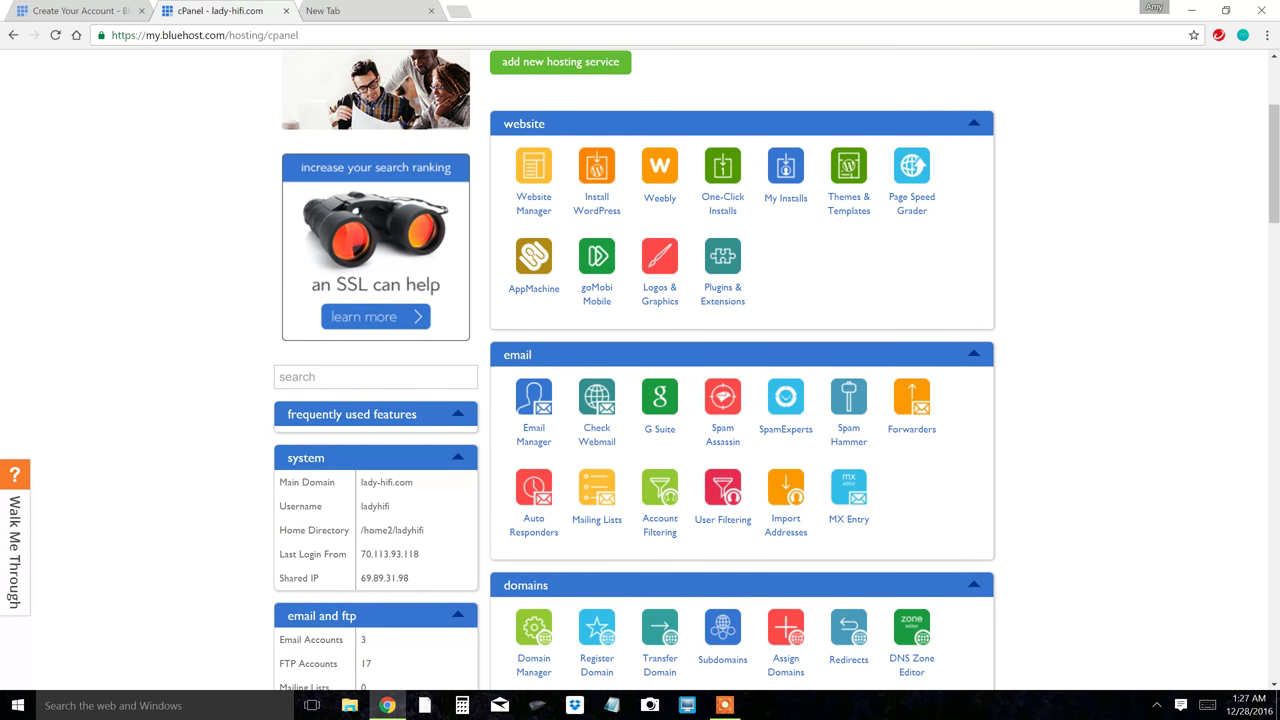
scroll(640, 370, up, 3)
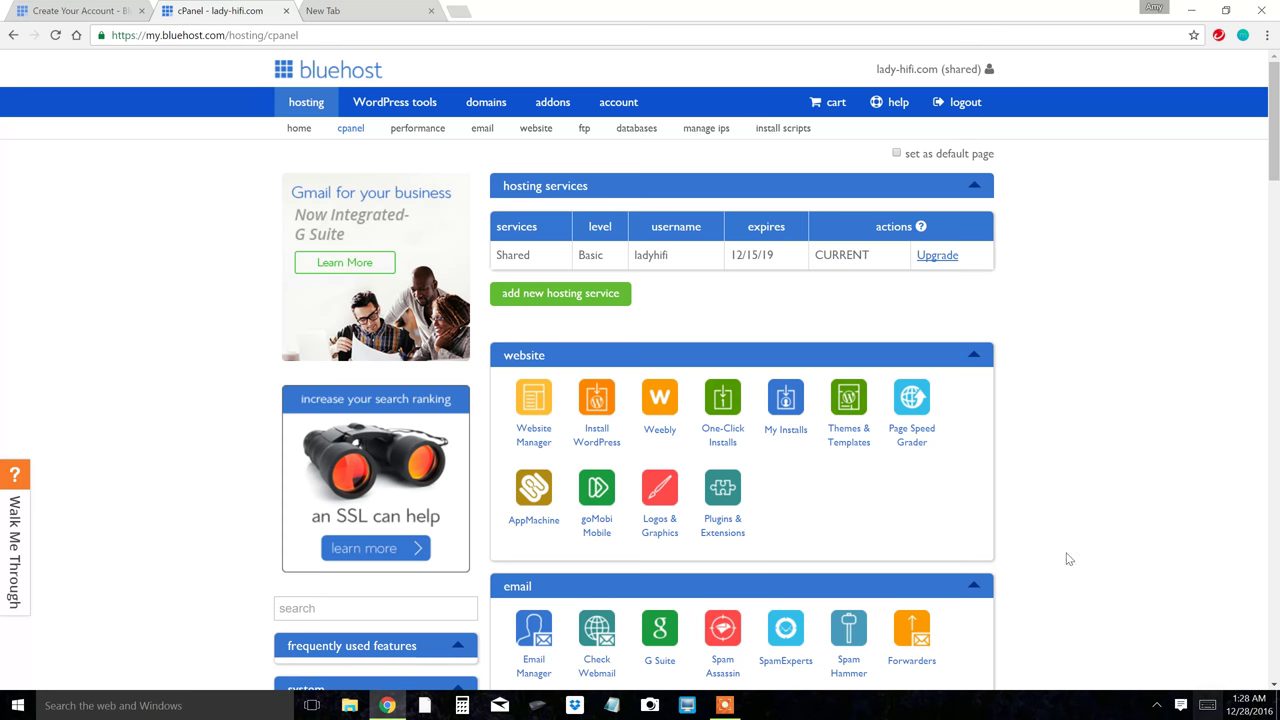
click(734, 712)
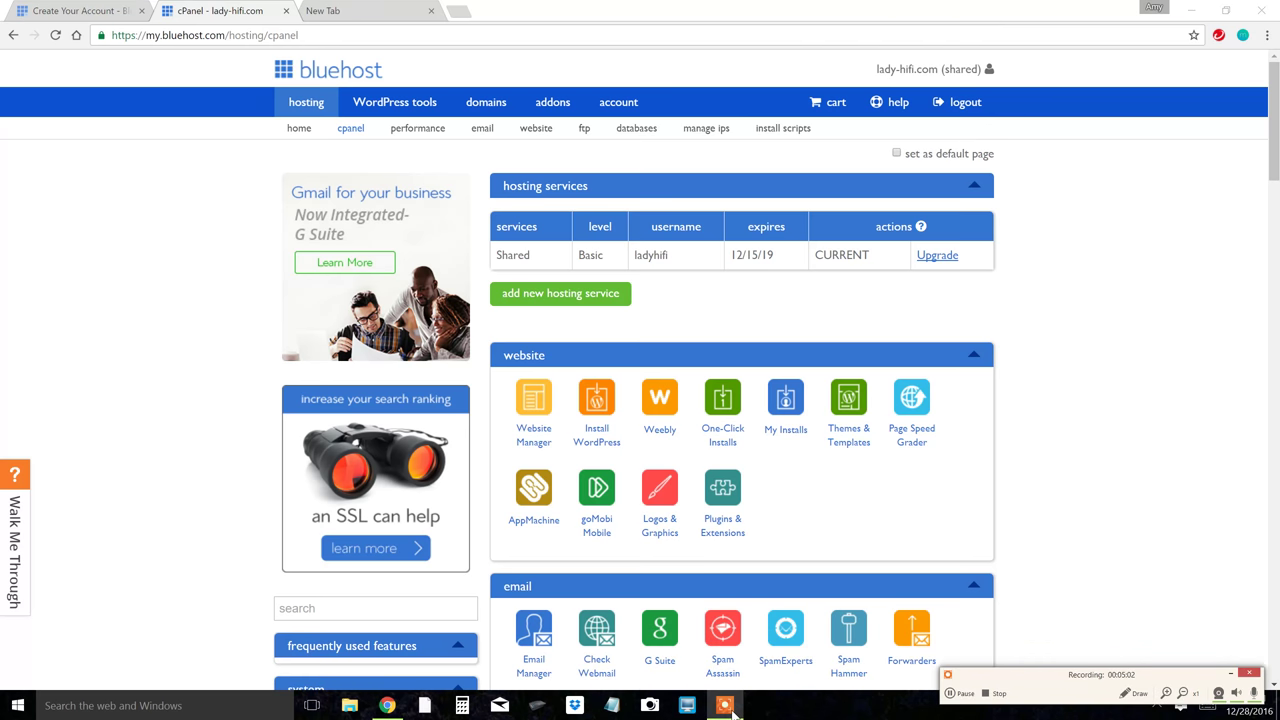